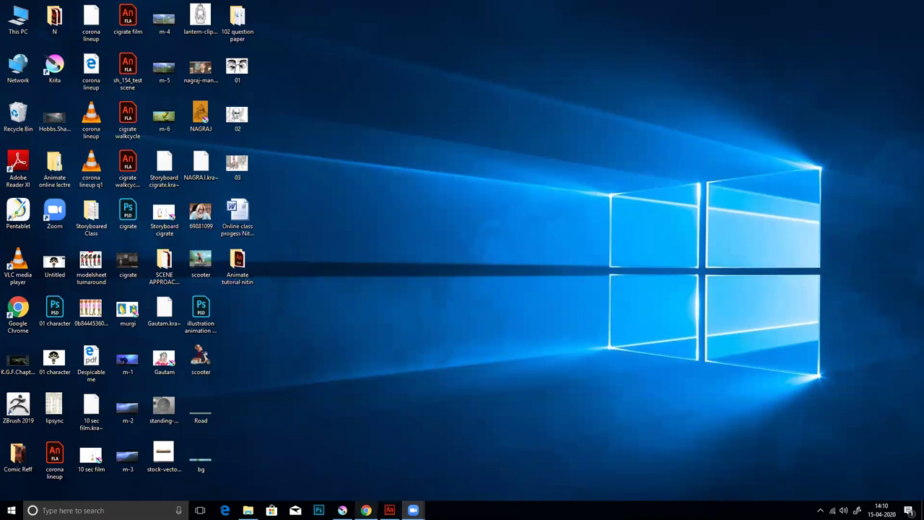
Switch to Adobe Animate, bring up Bouncing ball.fla and show onion skins of all frames back to frame 1
left_click(342, 511)
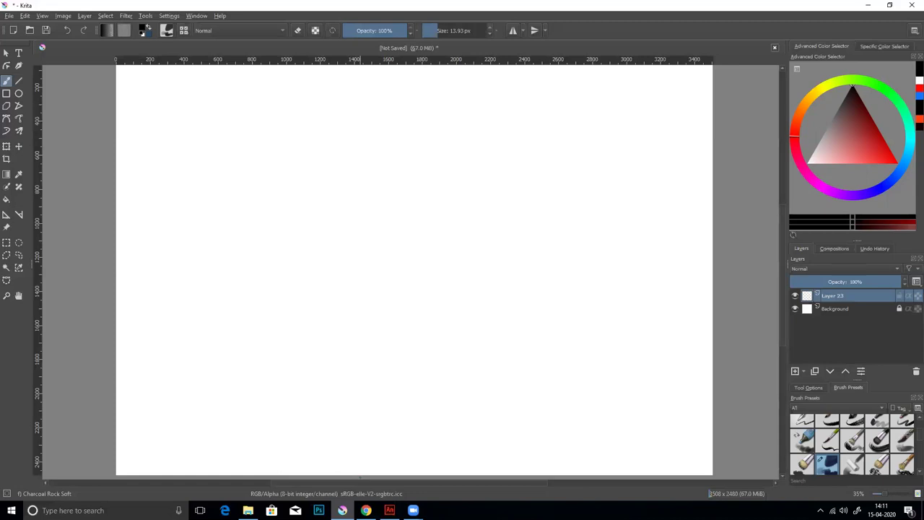
left_click(390, 509)
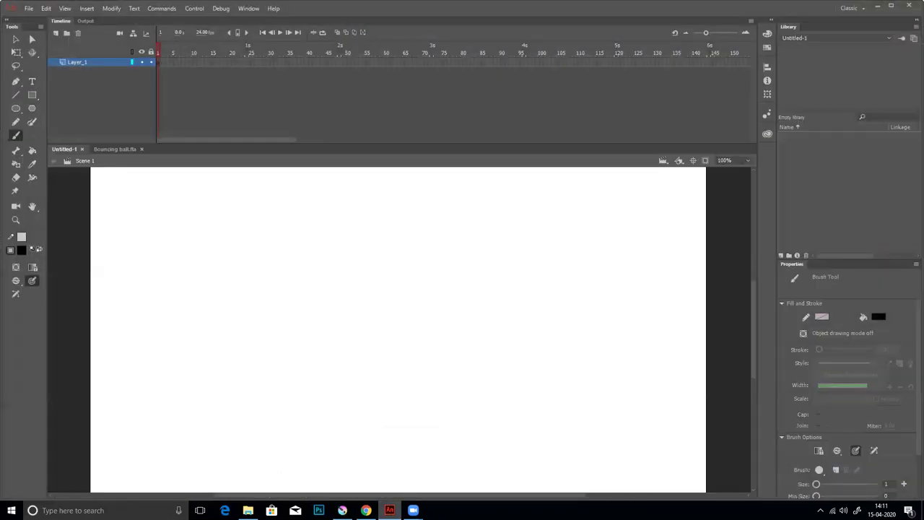
left_click(115, 149)
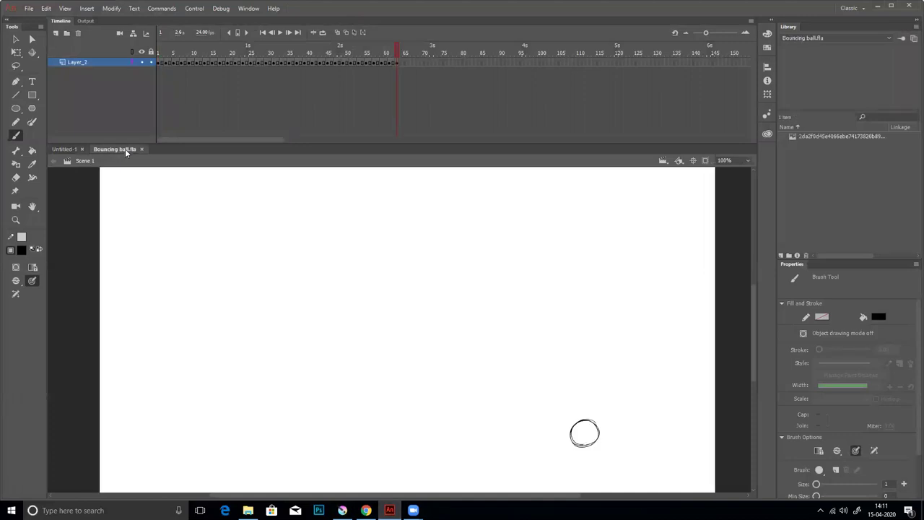
left_click(338, 32)
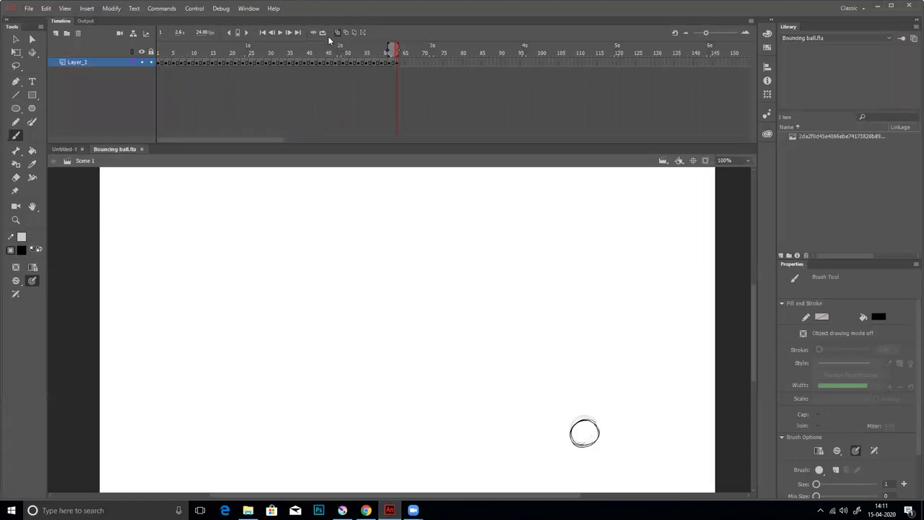
left_click_drag(388, 48, 159, 49)
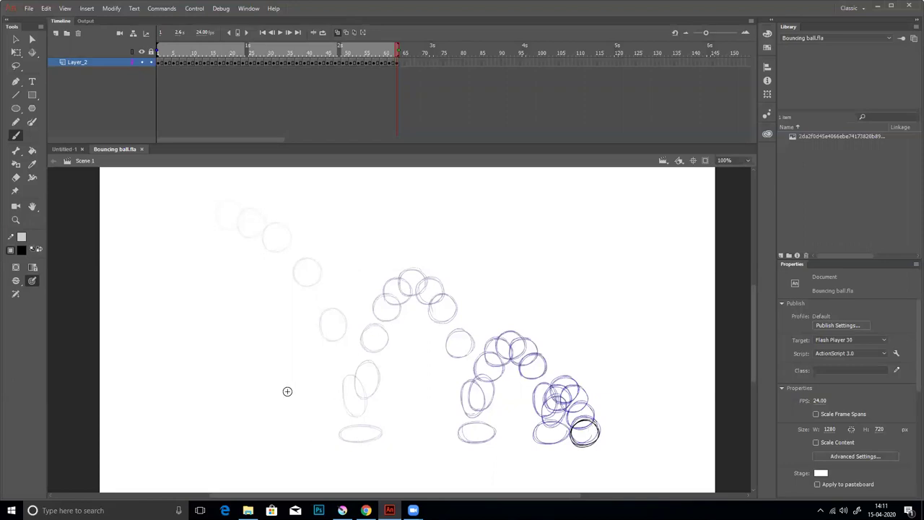
Turn off onion skinning and play the bouncing ball animation from frame 1
left_click(339, 32)
left_click_drag(397, 53, 134, 52)
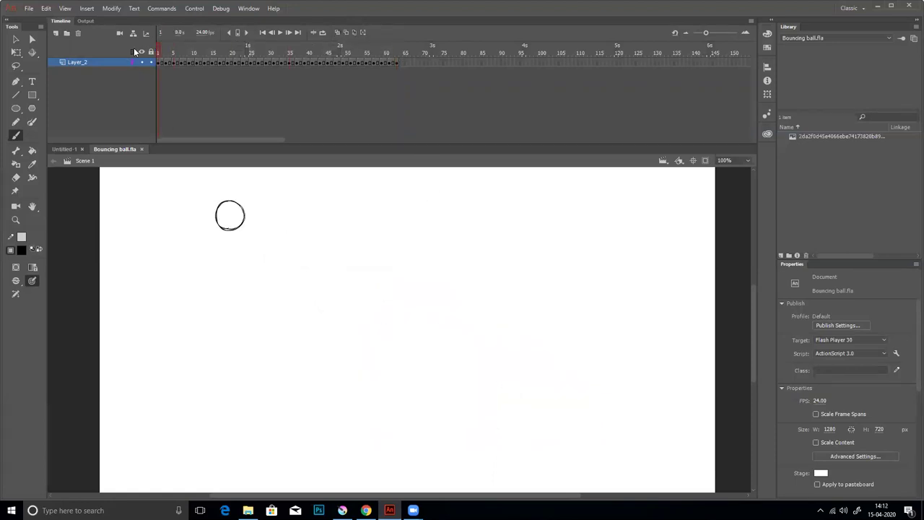
key("Return")
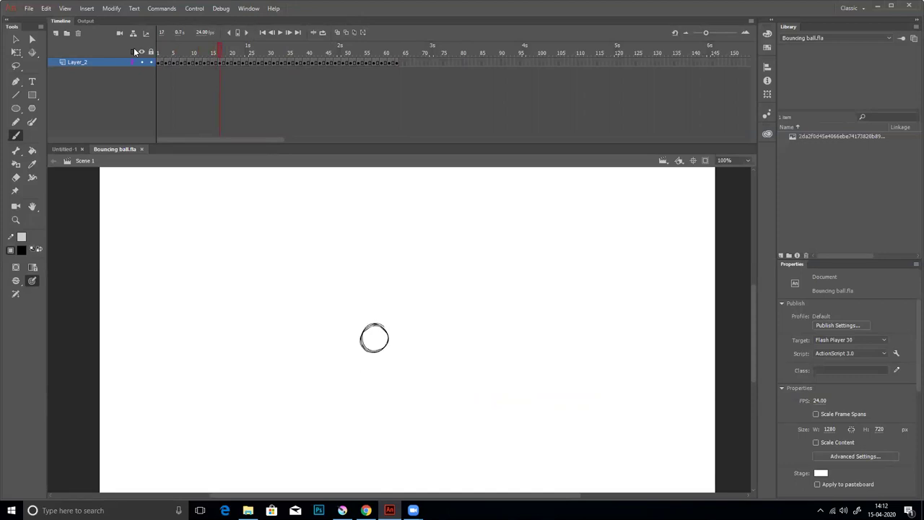
Enable looping over the full range of animation frames and play the bouncing ball in a loop
left_click(323, 32)
left_click_drag(251, 49, 399, 49)
left_click_drag(197, 51, 157, 49)
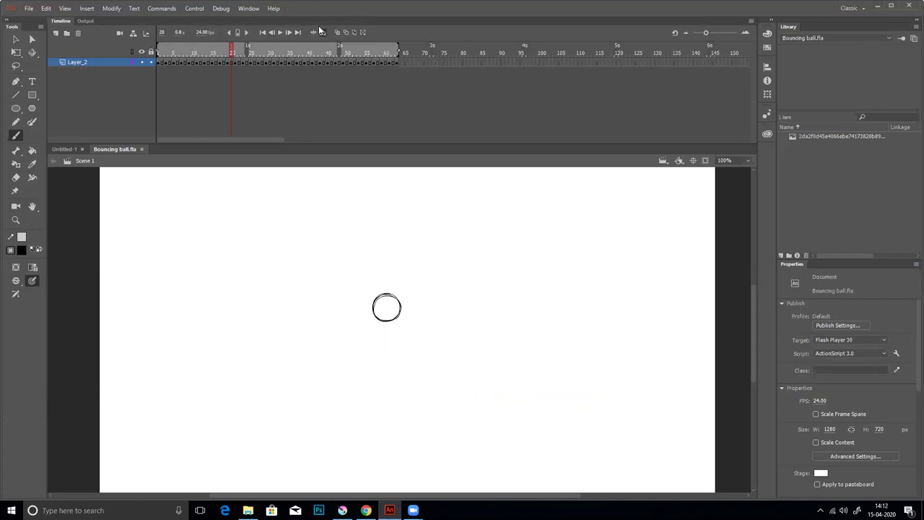
left_click(280, 33)
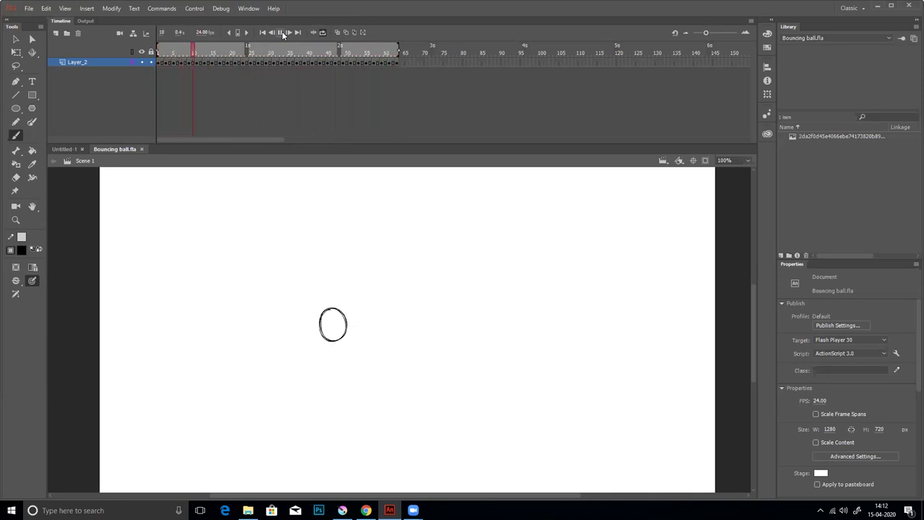
Minimize the open programs and open the Squash & Stretch reference picture from its folder in File Explorer
left_click(877, 6)
left_click(868, 6)
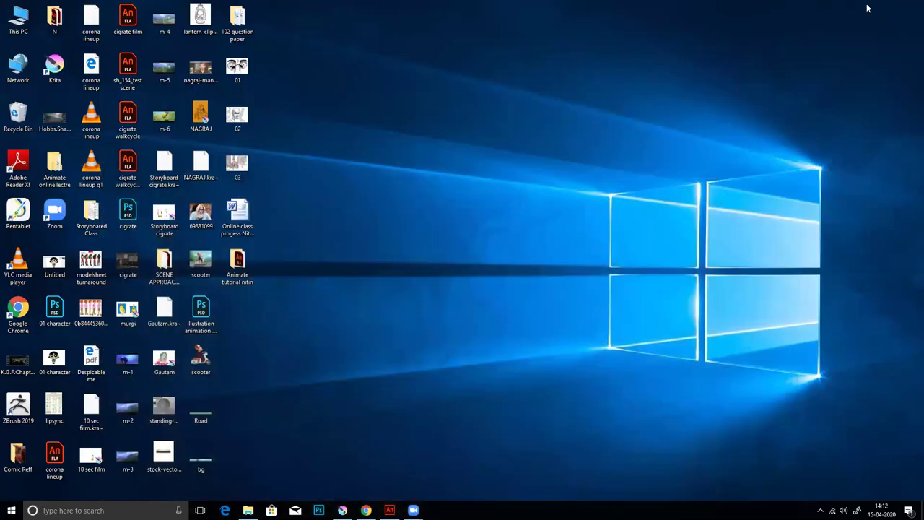
left_click(248, 510)
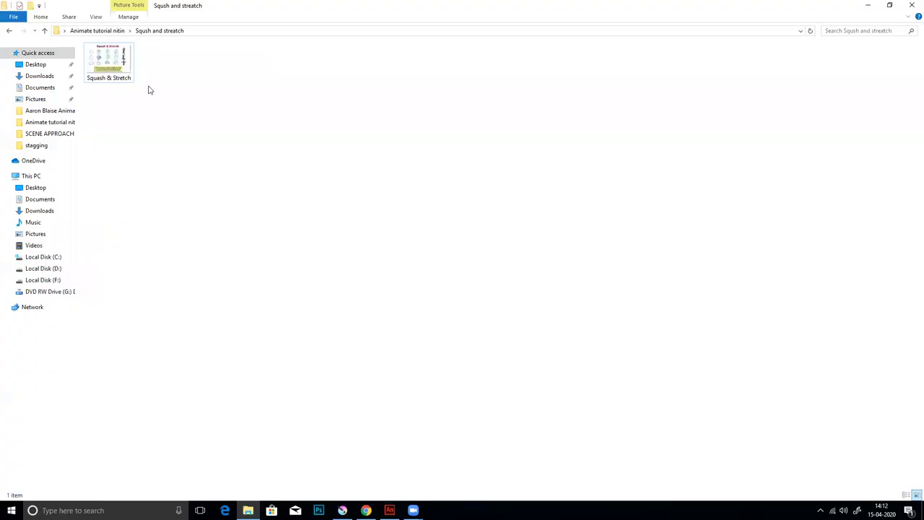
left_click(115, 64)
key("Return")
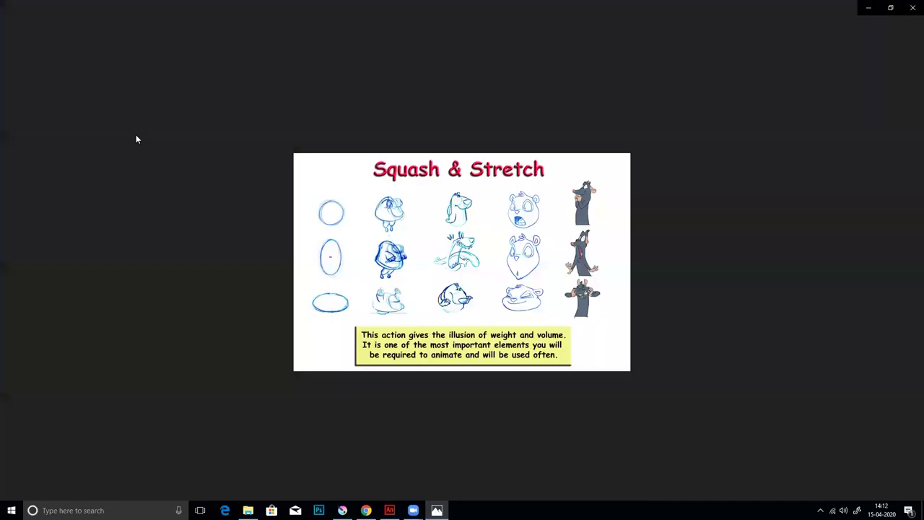
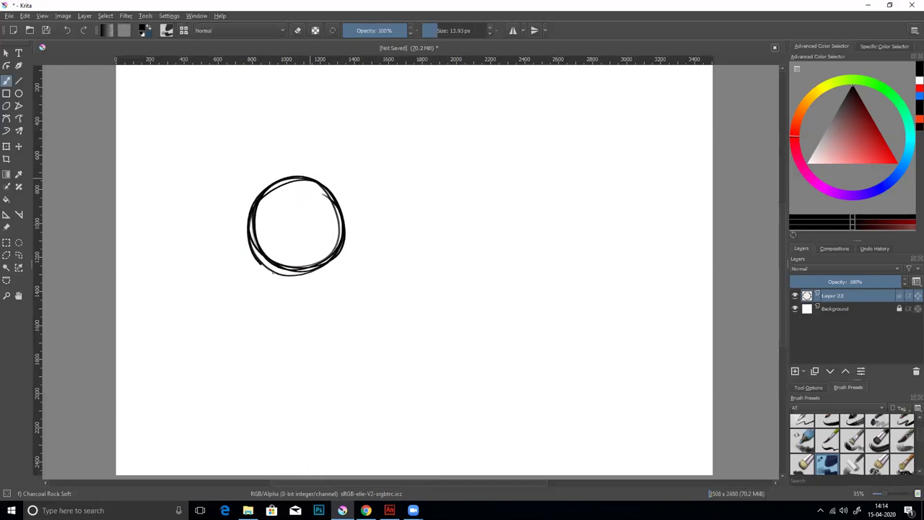
Switch to Krita and sketch black horizontal and vertical contour lines inside the ball to show its volume
left_click_drag(257, 229, 351, 234)
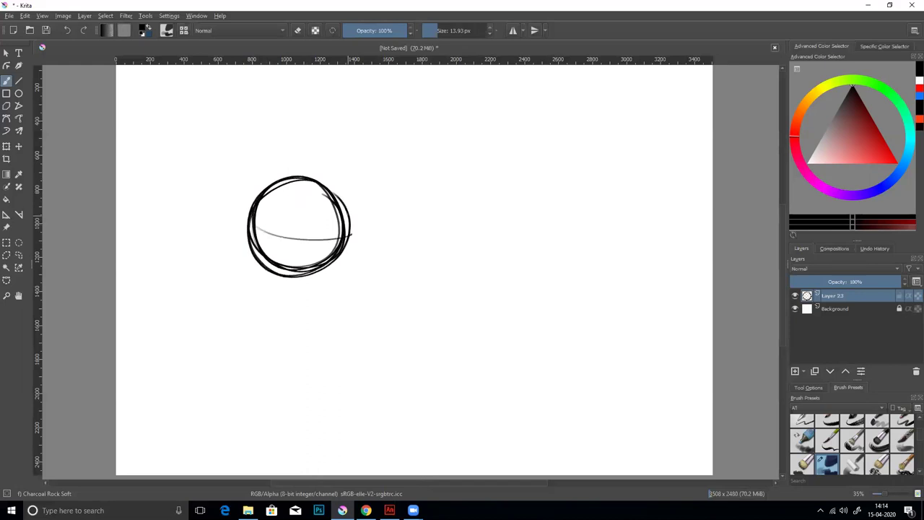
left_click_drag(298, 182, 304, 264)
left_click_drag(257, 231, 343, 220)
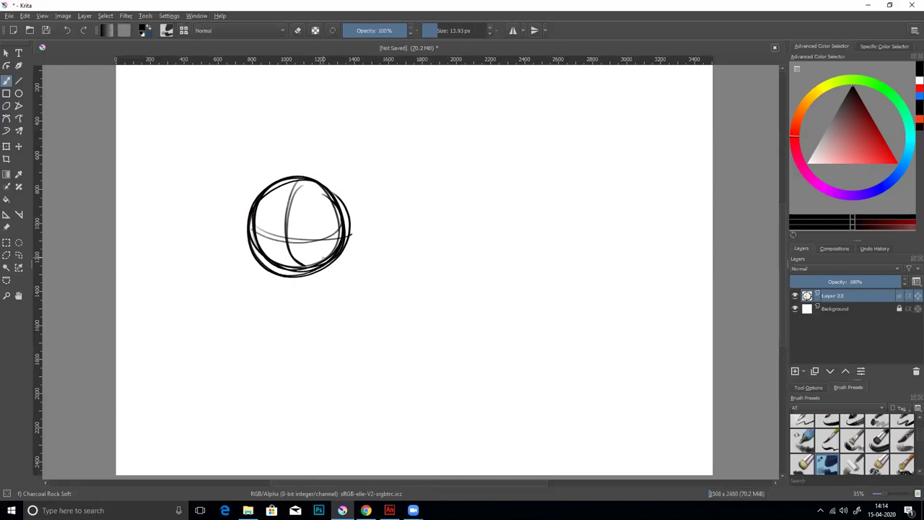
Add a new layer and sketch a wide, flat red ellipse over the lower half of the ball as its squashed shape
left_click(896, 163)
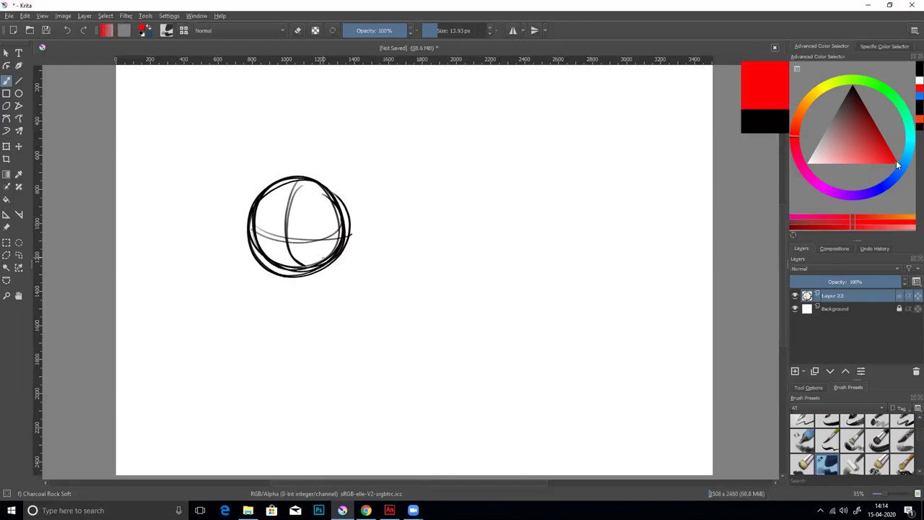
left_click(794, 371)
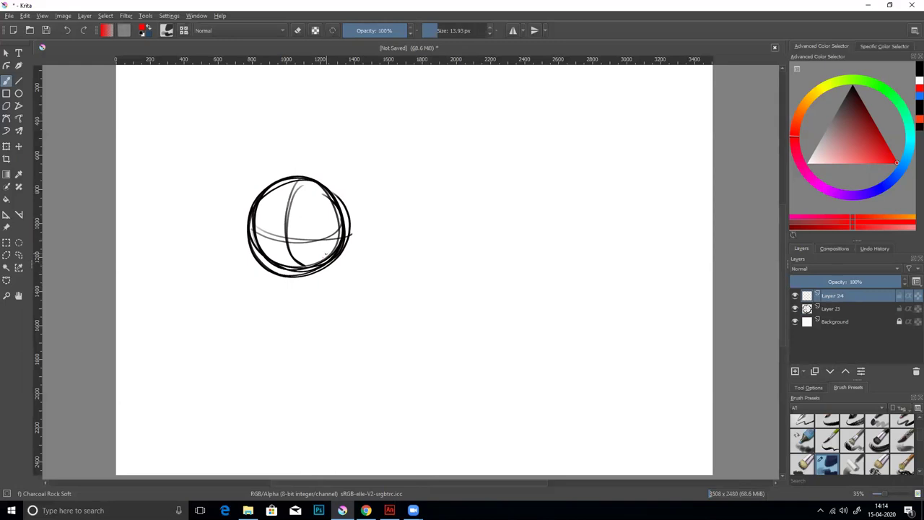
mouse_move(247, 227)
left_mouse_down()
mouse_move(304, 219)
mouse_move(351, 231)
left_mouse_up()
left_click_drag(250, 270, 332, 268)
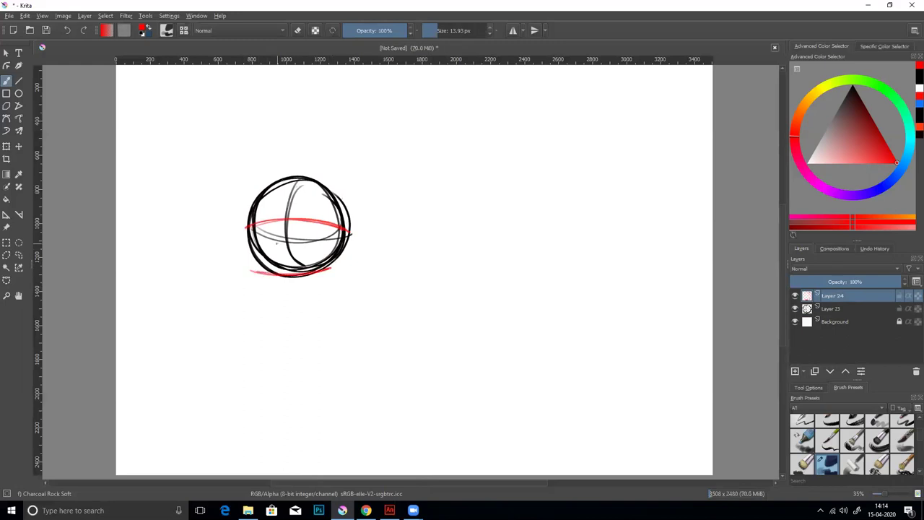
mouse_move(283, 221)
left_mouse_down()
mouse_move(233, 228)
mouse_move(217, 253)
mouse_move(275, 227)
mouse_move(370, 231)
mouse_move(318, 275)
mouse_move(234, 234)
mouse_move(317, 273)
left_mouse_up()
mouse_move(260, 274)
left_mouse_down()
mouse_move(377, 245)
mouse_move(205, 246)
left_mouse_up()
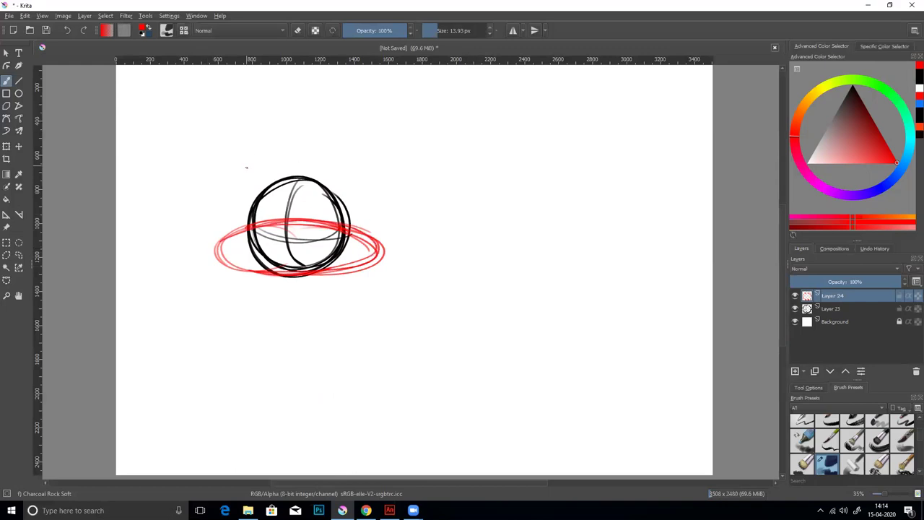
Draw two red arrows pointing down above the ball and one outward arrow on each side of the squashed ellipse
left_click_drag(238, 143, 239, 190)
mouse_move(356, 143)
left_mouse_down()
mouse_move(356, 187)
mouse_move(364, 175)
left_mouse_up()
left_click_drag(201, 234, 141, 241)
left_click_drag(150, 233, 150, 246)
mouse_move(384, 234)
left_mouse_down()
mouse_move(425, 232)
mouse_move(417, 239)
left_mouse_up()
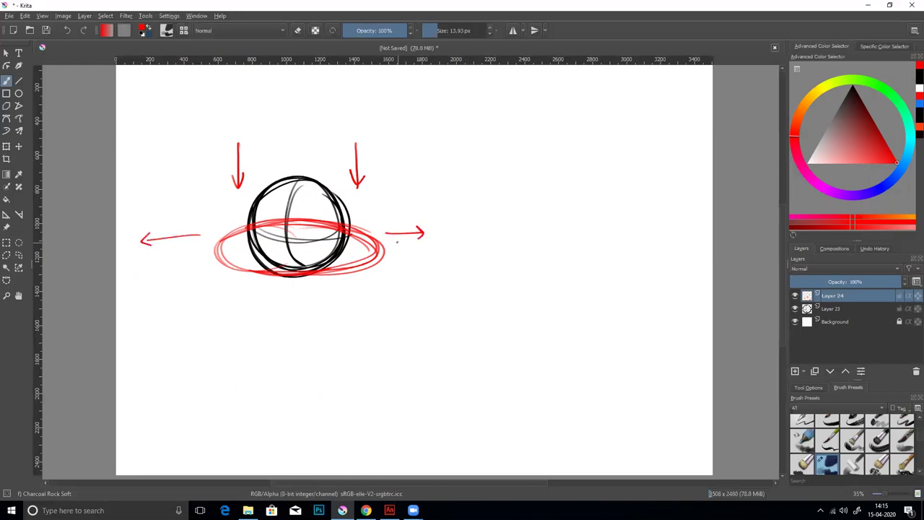
Sketch a tall, narrow blue ellipse rising from the ball's base as its stretched shape
left_click(896, 178)
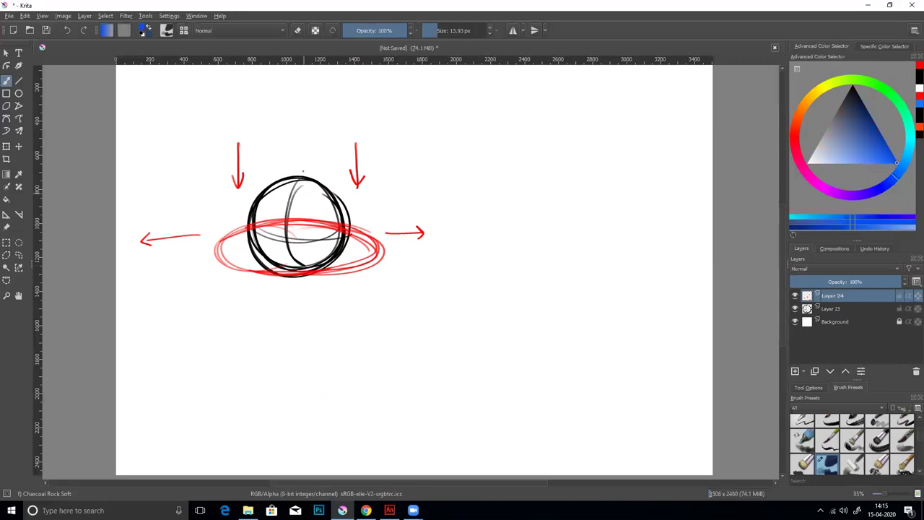
left_click_drag(289, 190, 292, 266)
left_click_drag(286, 175, 302, 264)
left_click_drag(317, 178, 307, 266)
mouse_move(270, 241)
left_mouse_down()
mouse_move(290, 136)
mouse_move(317, 231)
mouse_move(271, 176)
mouse_move(322, 196)
mouse_move(278, 259)
mouse_move(303, 134)
left_mouse_up()
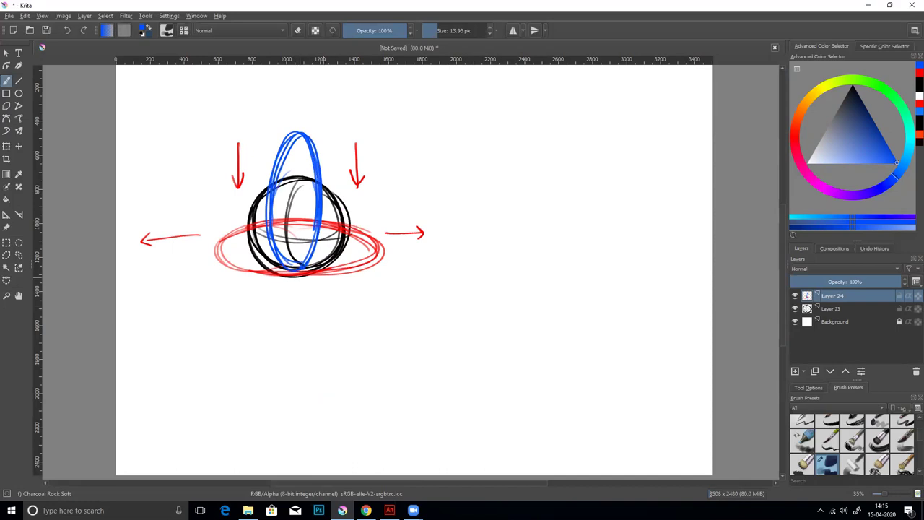
Draw blue arrows pointing inward at both sides of the ball and upward on both sides of the stretched ellipse
left_click_drag(190, 212, 231, 209)
left_click_drag(221, 204, 233, 211)
mouse_move(388, 203)
left_mouse_down()
mouse_move(361, 205)
mouse_move(372, 211)
left_mouse_up()
mouse_move(326, 146)
left_mouse_down()
mouse_move(327, 105)
mouse_move(336, 113)
left_mouse_up()
mouse_move(257, 148)
left_mouse_down()
mouse_move(256, 106)
mouse_move(267, 113)
left_mouse_up()
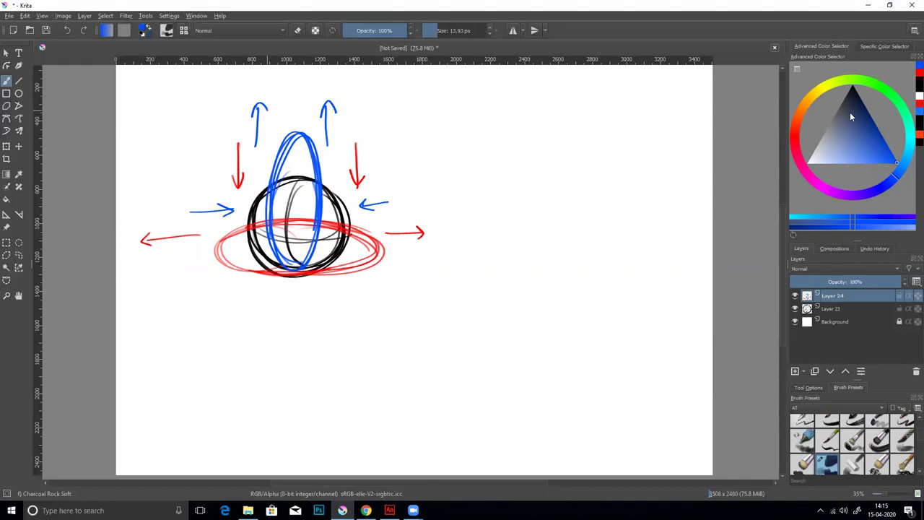
Sketch a black box in perspective to the right of the ball and go over its edges again
left_click_drag(850, 111, 852, 87)
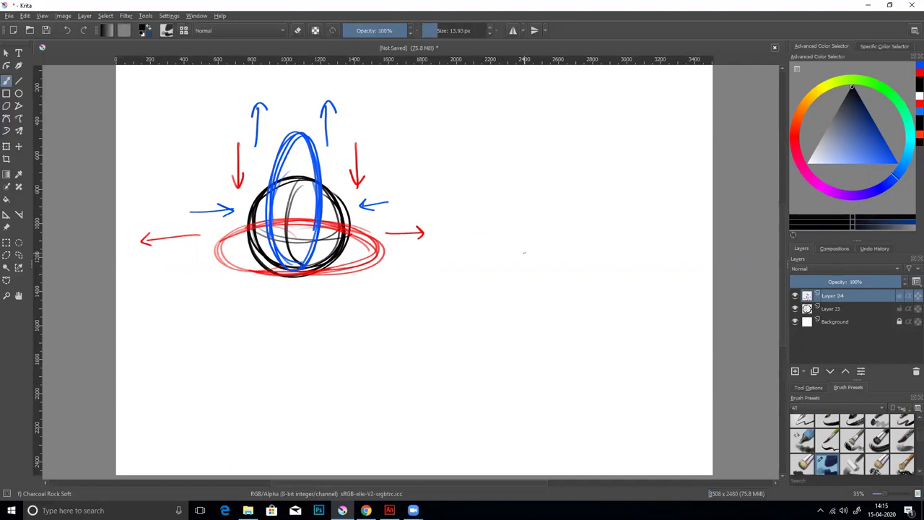
mouse_move(468, 230)
left_mouse_down()
mouse_move(531, 268)
mouse_move(562, 226)
mouse_move(640, 260)
left_mouse_up()
left_click_drag(530, 266, 634, 260)
left_click_drag(466, 231, 466, 317)
left_click_drag(528, 267, 523, 349)
left_click_drag(466, 317, 525, 350)
mouse_move(527, 270)
left_mouse_down()
mouse_move(521, 347)
mouse_move(602, 333)
left_mouse_up()
left_click_drag(627, 258, 611, 334)
left_click_drag(525, 268, 520, 353)
left_click_drag(465, 315, 523, 352)
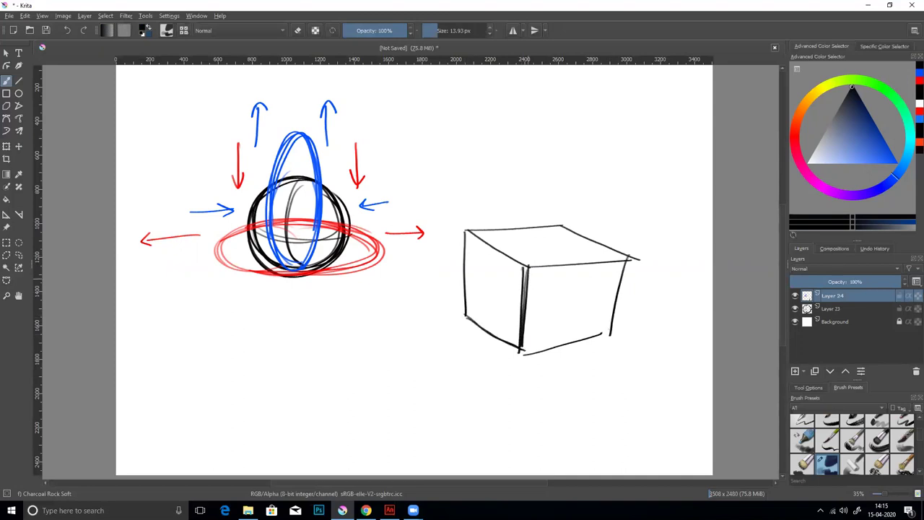
left_click_drag(527, 268, 520, 331)
mouse_move(468, 232)
left_mouse_down()
mouse_move(528, 268)
mouse_move(559, 226)
mouse_move(628, 258)
left_mouse_up()
mouse_move(533, 267)
left_mouse_down()
mouse_move(618, 261)
mouse_move(611, 334)
mouse_move(523, 353)
left_mouse_up()
Sketch a blue stretched version of the box, rising from the same base to a smaller, higher top face
left_click(895, 164)
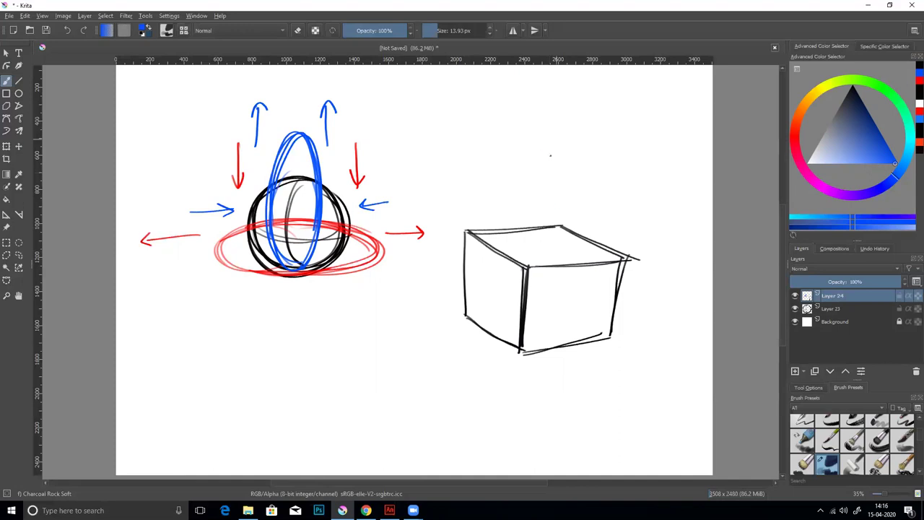
left_click_drag(554, 142, 466, 316)
mouse_move(556, 139)
left_mouse_down()
mouse_move(533, 205)
mouse_move(470, 326)
left_mouse_up()
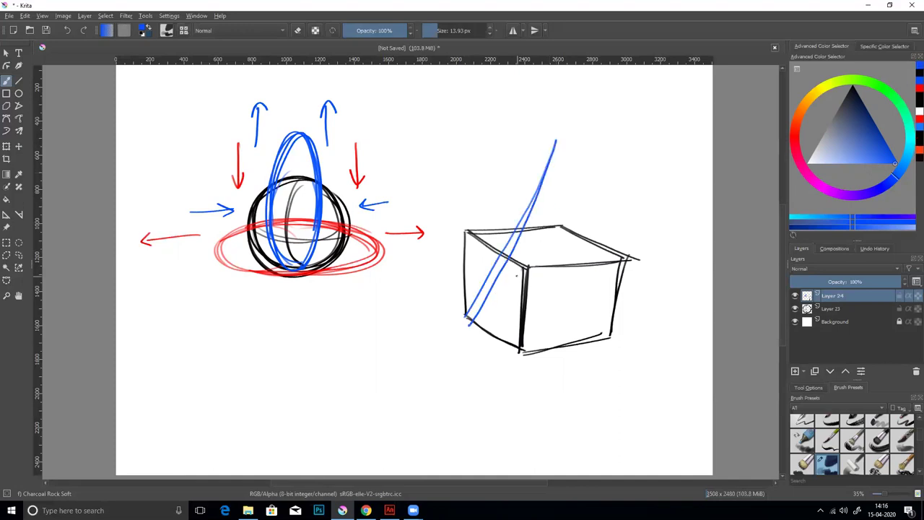
left_click_drag(555, 142, 460, 325)
mouse_move(554, 142)
left_mouse_down()
mouse_move(586, 161)
mouse_move(593, 141)
left_mouse_up()
left_click_drag(597, 142, 638, 165)
mouse_move(630, 160)
left_mouse_down()
mouse_move(595, 162)
mouse_move(509, 351)
left_mouse_up()
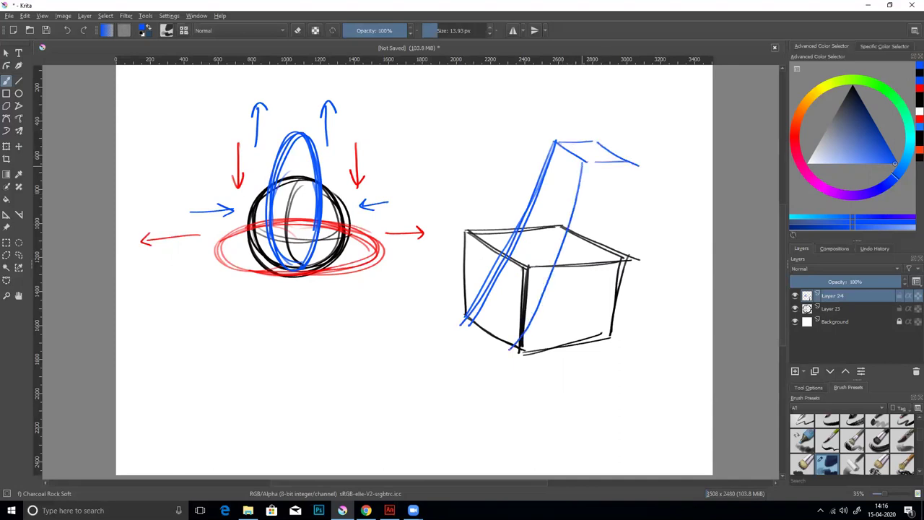
left_click_drag(630, 162, 596, 339)
mouse_move(462, 321)
left_mouse_down()
mouse_move(520, 347)
mouse_move(599, 335)
left_mouse_up()
left_click_drag(523, 350, 583, 339)
Go over the front edge and the top face of the blue stretched box to strengthen its lines
mouse_move(582, 163)
left_mouse_down()
mouse_move(561, 249)
mouse_move(519, 351)
left_mouse_up()
left_click_drag(555, 142, 582, 163)
left_click_drag(583, 163, 620, 165)
mouse_move(556, 142)
left_mouse_down()
mouse_move(598, 140)
mouse_move(624, 159)
left_mouse_up()
left_click_drag(582, 163, 630, 162)
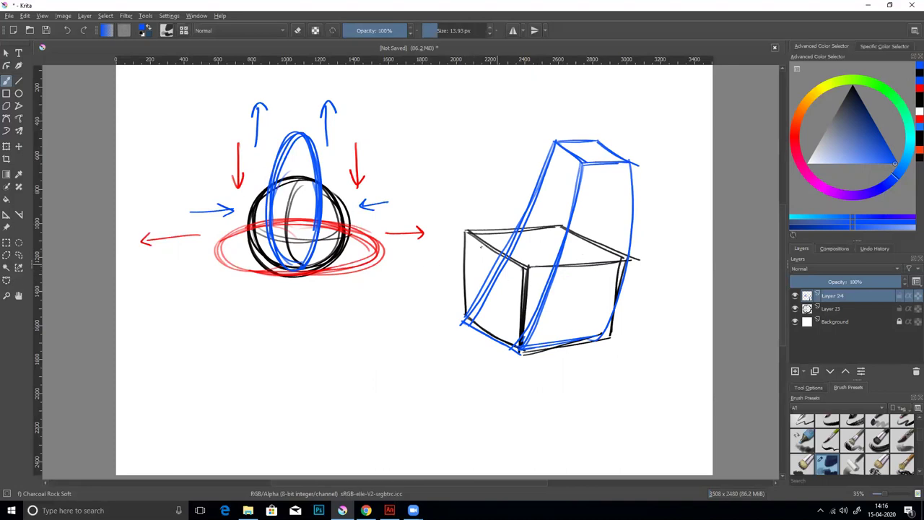
Draw blue arrows around the stretched box, one pointing inward at its left side and two pointing upward
left_click_drag(454, 183, 489, 215)
left_click_drag(472, 208, 491, 219)
mouse_move(479, 180)
left_mouse_down()
mouse_move(513, 147)
mouse_move(511, 128)
mouse_move(530, 128)
left_mouse_up()
mouse_move(655, 148)
left_mouse_down()
mouse_move(653, 210)
mouse_move(657, 141)
mouse_move(663, 156)
left_mouse_up()
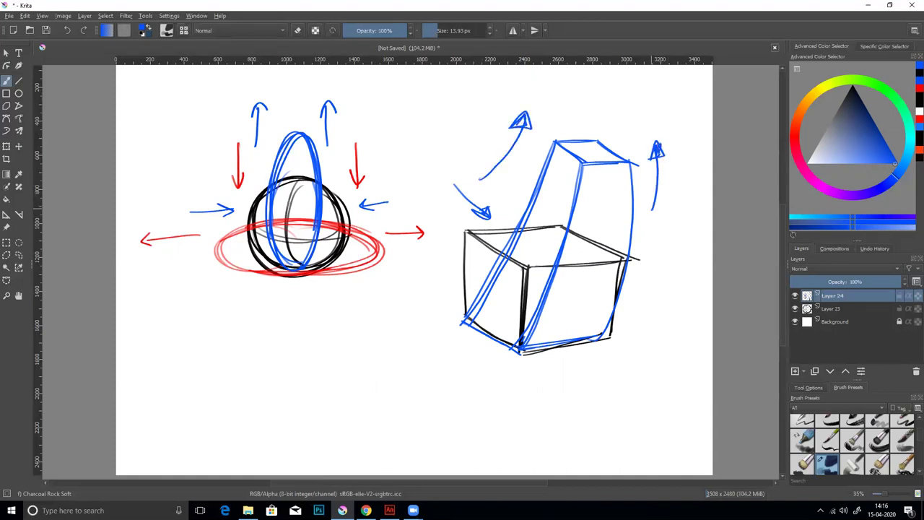
Sketch a flattened red box inside the lower half of the black box as its squashed height
left_click(798, 126)
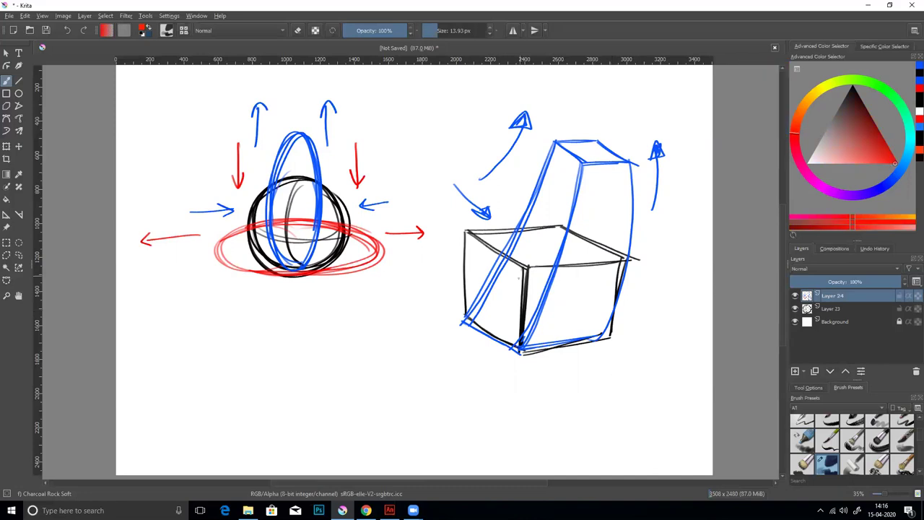
left_click_drag(466, 281, 518, 305)
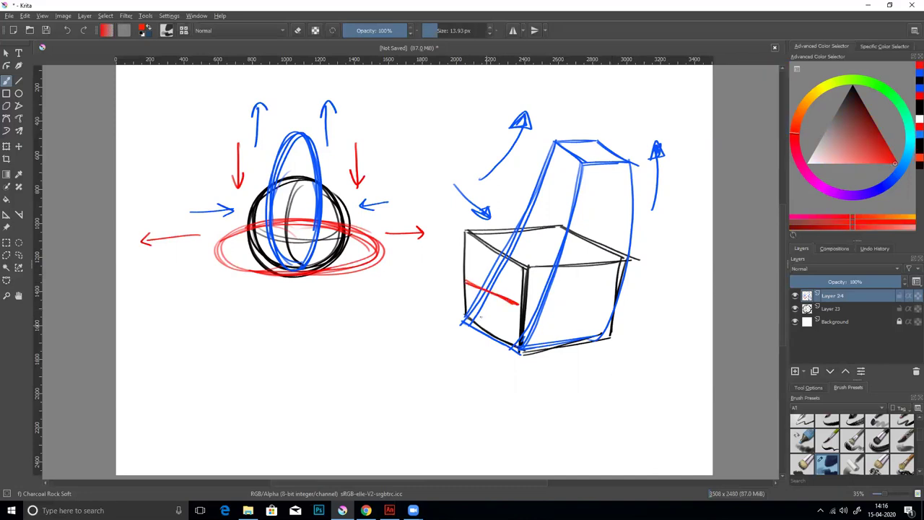
mouse_move(466, 281)
left_mouse_down()
mouse_move(546, 278)
mouse_move(615, 300)
mouse_move(514, 303)
left_mouse_up()
mouse_move(601, 300)
left_mouse_down()
mouse_move(528, 298)
mouse_move(517, 348)
left_mouse_up()
left_click_drag(466, 281, 468, 316)
left_click_drag(615, 302, 615, 329)
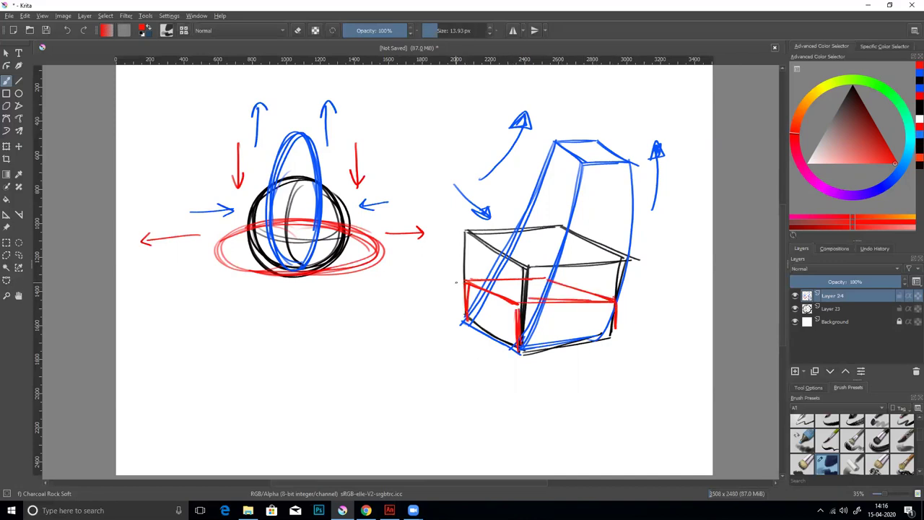
Draw rounded red bulges at the left side, front corner and right side of the squashed box
mouse_move(462, 281)
left_mouse_down()
mouse_move(397, 302)
mouse_move(475, 325)
mouse_move(390, 305)
mouse_move(468, 328)
mouse_move(438, 328)
left_mouse_up()
left_click_drag(518, 311, 511, 347)
mouse_move(620, 296)
left_mouse_down()
mouse_move(659, 302)
mouse_move(605, 340)
mouse_move(615, 298)
left_mouse_up()
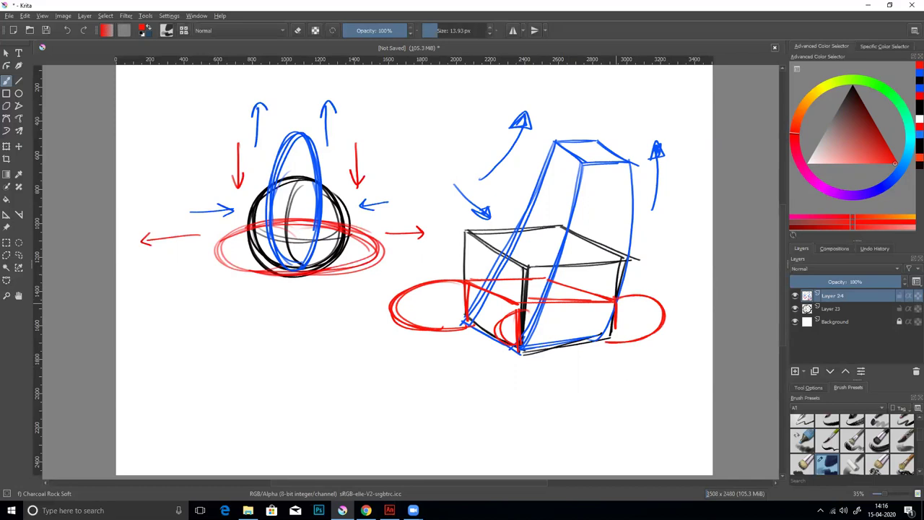
mouse_move(543, 307)
left_mouse_down()
mouse_move(610, 303)
mouse_move(659, 315)
left_mouse_up()
left_click_drag(659, 315, 624, 342)
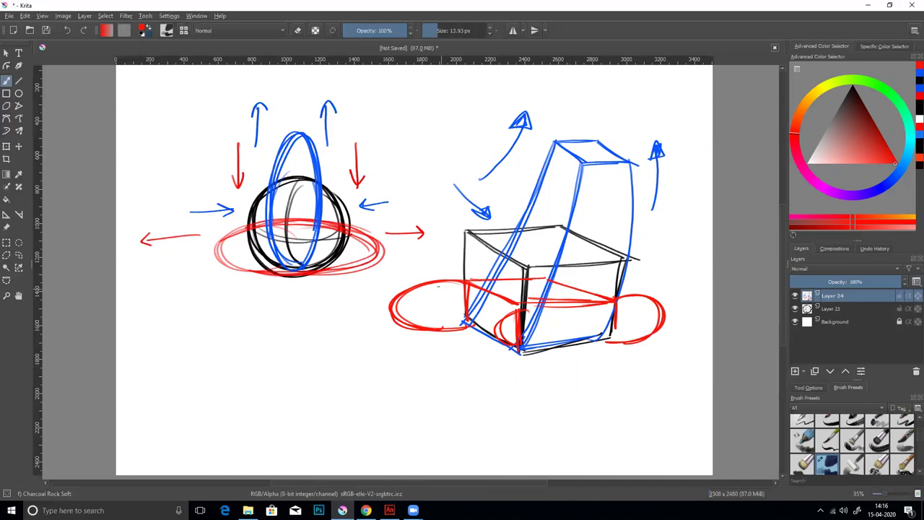
Draw red arrows around the squashed box, pointing outward on both sides and downward over its top
left_click_drag(452, 264, 409, 267)
mouse_move(410, 258)
left_mouse_down()
mouse_move(397, 269)
mouse_move(405, 273)
left_mouse_up()
mouse_move(638, 278)
left_mouse_down()
mouse_move(679, 280)
mouse_move(665, 285)
left_mouse_up()
mouse_move(590, 221)
left_mouse_down()
mouse_move(584, 276)
mouse_move(594, 265)
mouse_move(585, 280)
left_mouse_up()
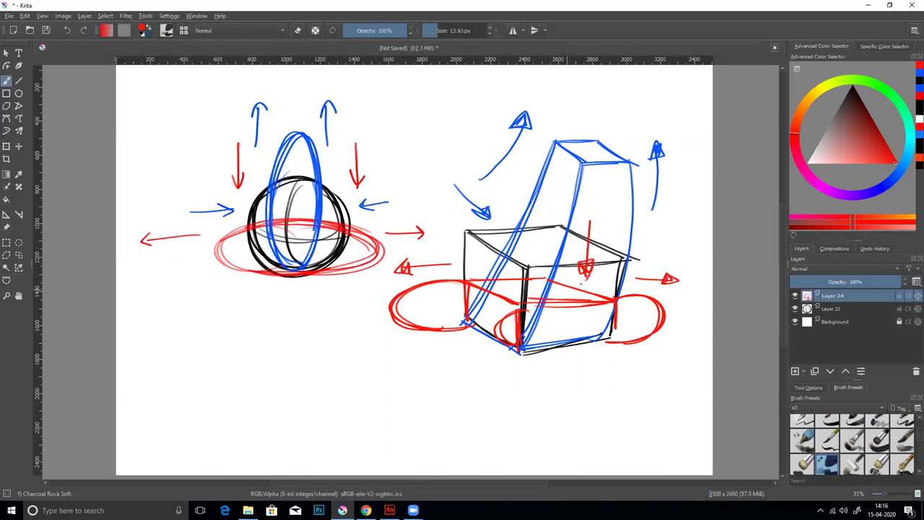
left_click_drag(469, 230, 459, 269)
left_click_drag(629, 253, 637, 278)
left_click_drag(528, 267, 517, 284)
Hide the two sketch layers, add a new empty layer above them and set the brush colour to black
left_click(795, 295)
left_click(795, 308)
left_click(795, 371)
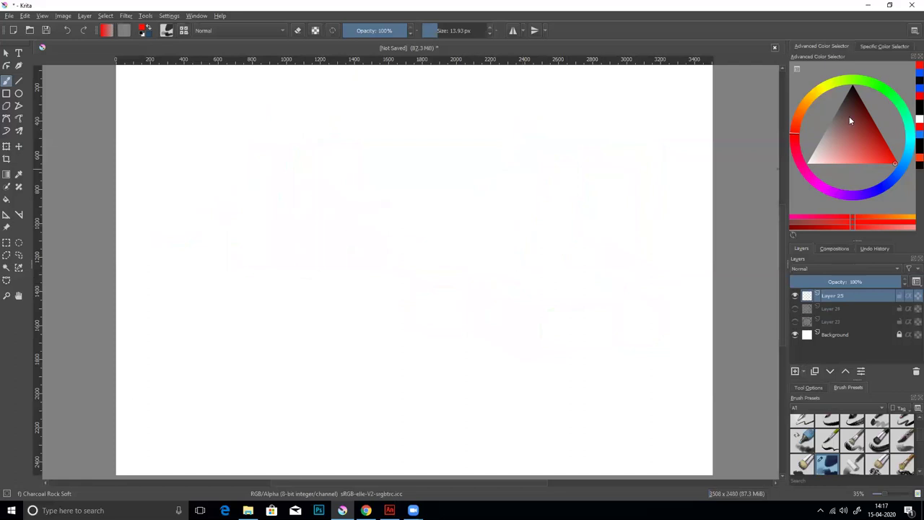
left_click(853, 85)
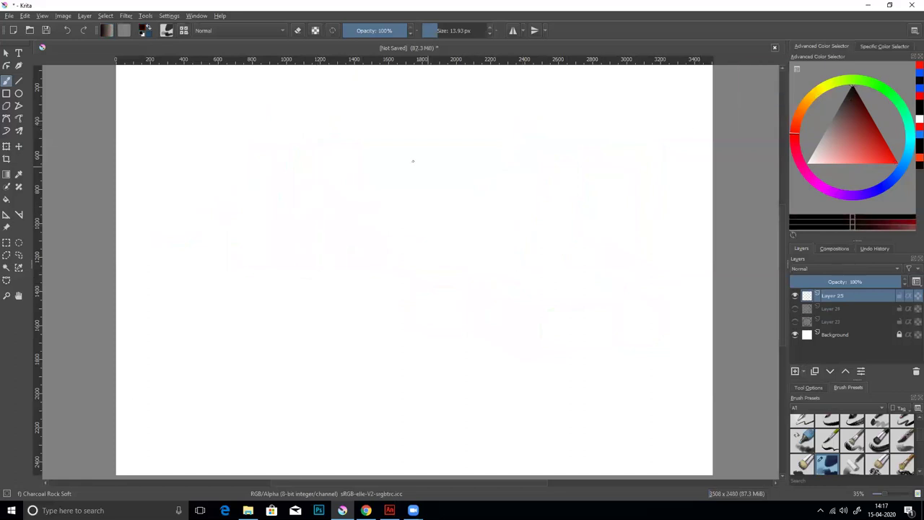
Sketch a bear-like head in the upper middle of the canvas with two round ears, half-closed eyes, nose and mouth
mouse_move(446, 191)
left_mouse_down()
mouse_move(458, 212)
mouse_move(444, 257)
mouse_move(469, 199)
mouse_move(462, 189)
left_mouse_up()
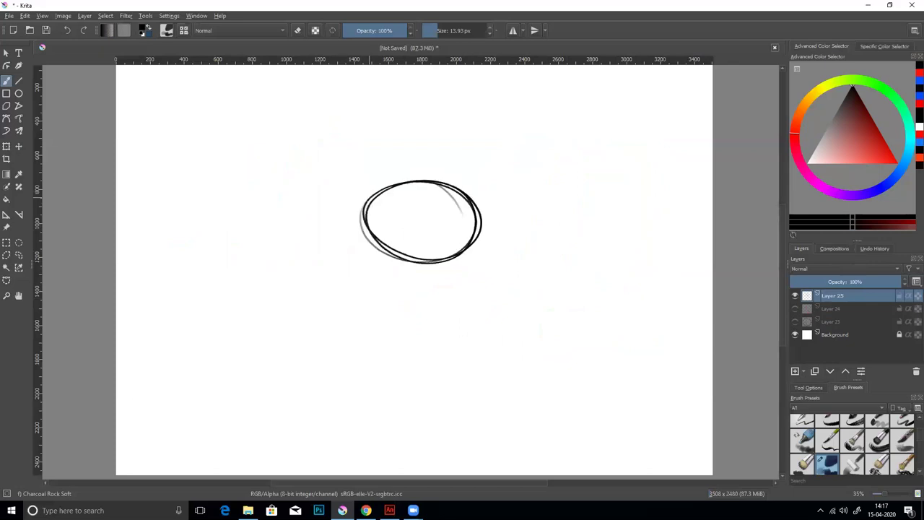
left_click_drag(389, 214, 447, 202)
left_click_drag(384, 181, 360, 205)
mouse_move(458, 182)
left_mouse_down()
mouse_move(485, 195)
mouse_move(478, 197)
left_mouse_up()
mouse_move(423, 217)
left_mouse_down()
mouse_move(433, 230)
mouse_move(425, 216)
left_mouse_up()
left_click_drag(402, 245, 432, 247)
left_click_drag(384, 207, 461, 209)
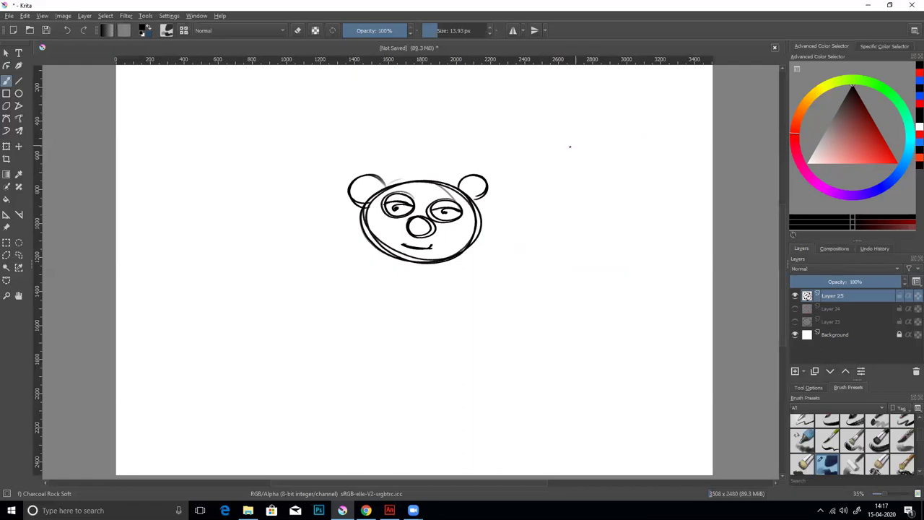
Draw a tall oval head to the right of the bear, with arrows pointing inward from both sides and one upward
mouse_move(581, 138)
left_mouse_down()
mouse_move(607, 173)
mouse_move(578, 137)
mouse_move(606, 216)
mouse_move(598, 176)
mouse_move(538, 192)
mouse_move(571, 132)
left_mouse_up()
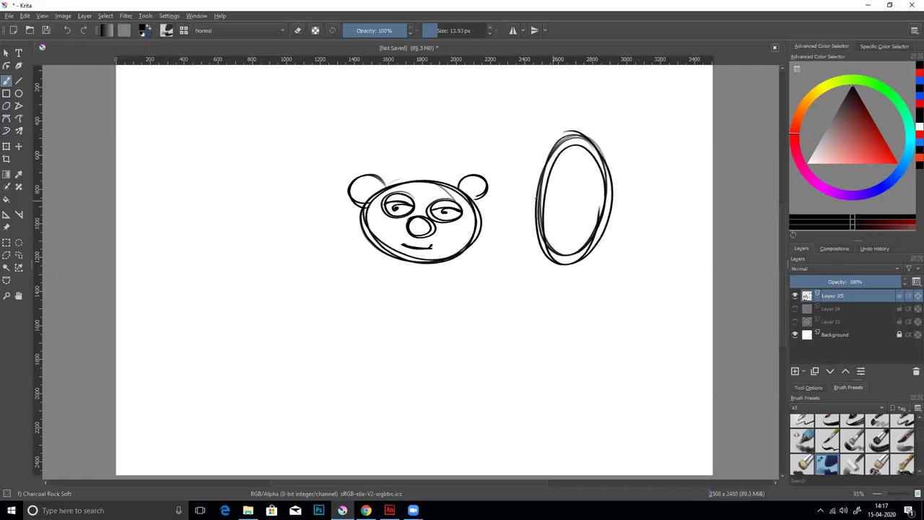
mouse_move(489, 215)
left_mouse_down()
mouse_move(525, 215)
mouse_move(518, 219)
left_mouse_up()
mouse_move(645, 218)
left_mouse_down()
mouse_move(620, 218)
mouse_move(647, 218)
left_mouse_up()
left_click_drag(642, 179, 641, 136)
mouse_move(637, 153)
left_mouse_down()
mouse_move(641, 136)
mouse_move(649, 150)
left_mouse_up()
Add elongated ears, narrow tall eyes, a stretched nose and a short mouth to the tall oval head
mouse_move(564, 148)
left_mouse_down()
mouse_move(543, 119)
mouse_move(560, 145)
mouse_move(613, 127)
mouse_move(606, 156)
mouse_move(585, 137)
mouse_move(536, 160)
left_mouse_up()
mouse_move(543, 194)
left_mouse_down()
mouse_move(600, 148)
mouse_move(608, 190)
left_mouse_up()
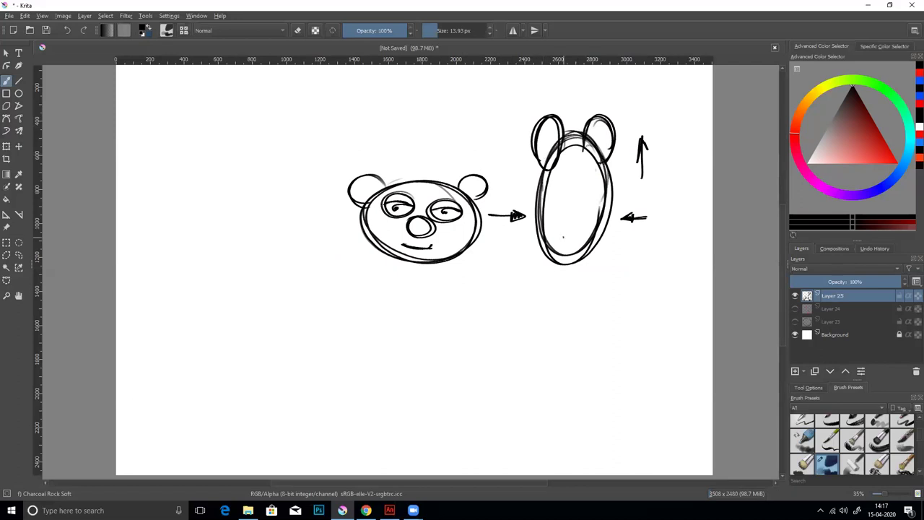
mouse_move(566, 156)
left_mouse_down()
mouse_move(556, 160)
mouse_move(557, 196)
mouse_move(582, 202)
mouse_move(604, 164)
left_mouse_up()
mouse_move(549, 175)
left_mouse_down()
mouse_move(601, 170)
mouse_move(563, 183)
mouse_move(560, 210)
mouse_move(582, 200)
mouse_move(565, 227)
mouse_move(574, 239)
left_mouse_up()
left_click_drag(591, 177, 595, 183)
left_click_drag(569, 239, 578, 237)
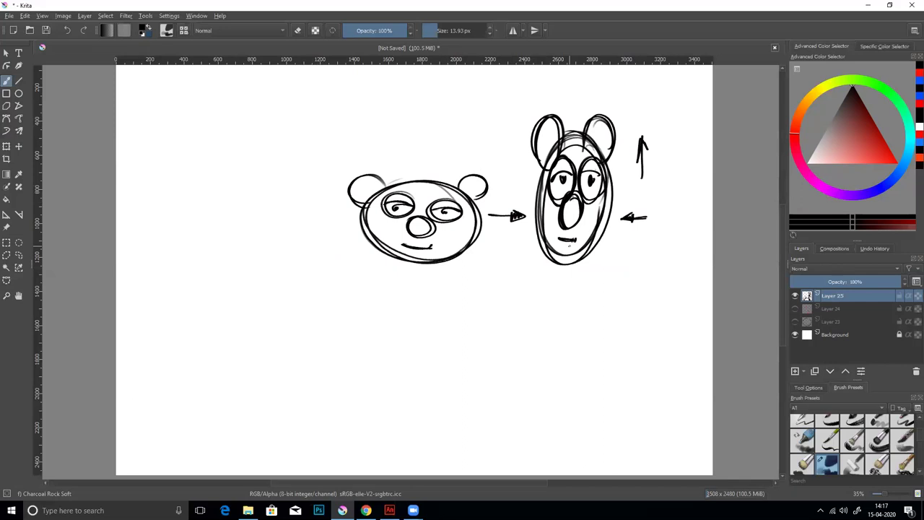
Sketch a flattened version of the bear head to its left, with a linking stroke, ears and squashed facial features
mouse_move(352, 219)
left_mouse_down()
mouse_move(213, 253)
mouse_move(245, 261)
mouse_move(317, 231)
mouse_move(322, 247)
mouse_move(283, 263)
mouse_move(223, 248)
mouse_move(294, 259)
mouse_move(326, 249)
mouse_move(265, 257)
mouse_move(206, 226)
left_mouse_up()
left_click_drag(311, 225, 329, 234)
mouse_move(263, 262)
left_mouse_down()
mouse_move(343, 241)
mouse_move(334, 249)
left_mouse_up()
mouse_move(249, 224)
left_mouse_down()
mouse_move(268, 238)
mouse_move(241, 225)
mouse_move(288, 238)
mouse_move(315, 229)
mouse_move(270, 230)
mouse_move(315, 233)
mouse_move(258, 245)
mouse_move(286, 243)
mouse_move(275, 235)
mouse_move(283, 255)
mouse_move(303, 236)
left_mouse_up()
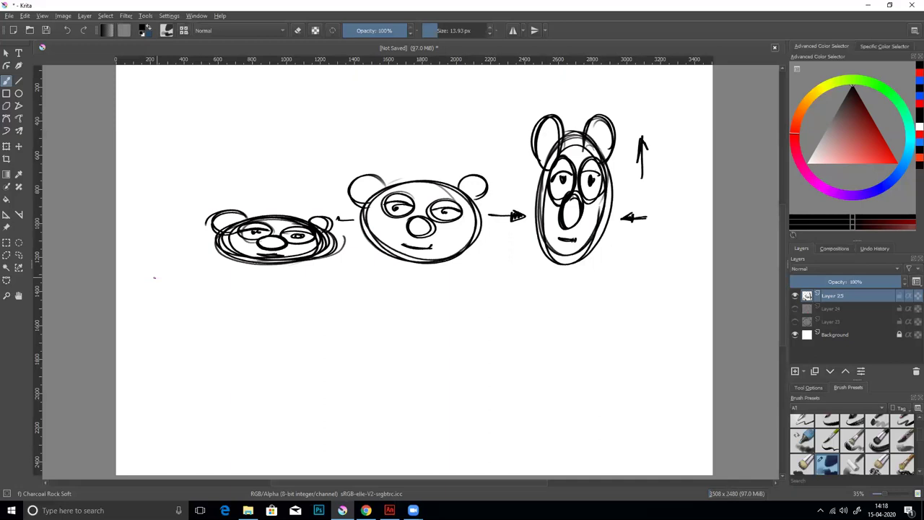
Draw a downward curved path below the bear heads with same-size circles along it as a rigid falling ball
mouse_move(329, 286)
left_mouse_down()
mouse_move(287, 314)
mouse_move(337, 296)
mouse_move(382, 428)
left_mouse_up()
mouse_move(340, 312)
left_mouse_down()
mouse_move(333, 354)
mouse_move(376, 328)
mouse_move(360, 361)
mouse_move(374, 358)
left_mouse_up()
mouse_move(368, 395)
left_mouse_down()
mouse_move(355, 404)
mouse_move(370, 393)
left_mouse_up()
left_click_drag(318, 281, 335, 316)
Continue the path with a bounce arc to the right and place same-size circles along it down to the landing
mouse_move(385, 426)
left_mouse_down()
mouse_move(402, 382)
mouse_move(539, 423)
left_mouse_up()
mouse_move(409, 369)
left_mouse_down()
mouse_move(416, 410)
mouse_move(406, 368)
left_mouse_up()
mouse_move(432, 326)
left_mouse_down()
mouse_move(451, 340)
mouse_move(475, 312)
mouse_move(453, 349)
mouse_move(493, 358)
mouse_move(509, 330)
left_mouse_up()
mouse_move(543, 389)
left_mouse_down()
mouse_move(526, 413)
mouse_move(543, 374)
mouse_move(518, 426)
mouse_move(555, 413)
mouse_move(536, 405)
mouse_move(548, 394)
left_mouse_up()
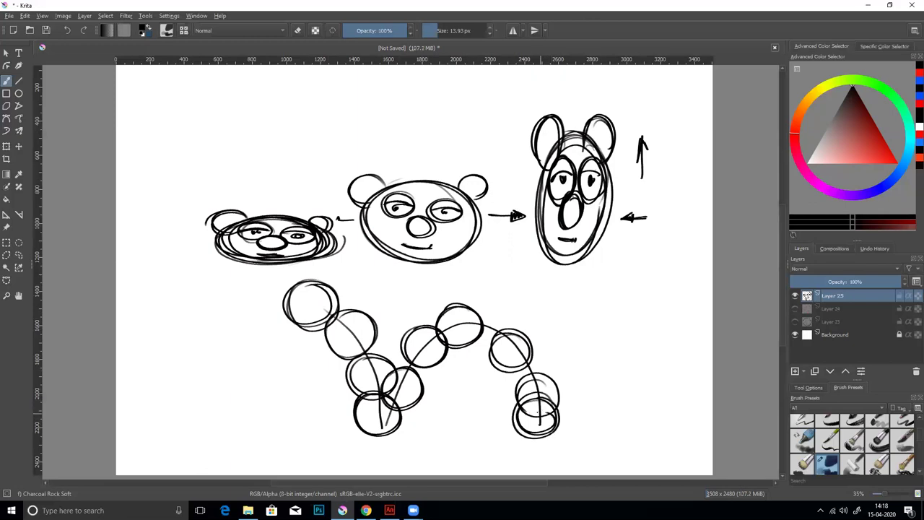
Sketch a second falling ball at the lower left that elongates downward and flattens on impact, and hide the sketch layer
mouse_move(155, 269)
left_mouse_down()
mouse_move(138, 302)
mouse_move(161, 270)
mouse_move(163, 325)
mouse_move(168, 289)
left_mouse_up()
mouse_move(185, 334)
left_mouse_down()
mouse_move(220, 372)
mouse_move(194, 326)
left_mouse_up()
mouse_move(211, 367)
left_mouse_down()
mouse_move(214, 433)
mouse_move(225, 394)
mouse_move(216, 438)
mouse_move(194, 442)
mouse_move(245, 430)
mouse_move(217, 428)
left_mouse_up()
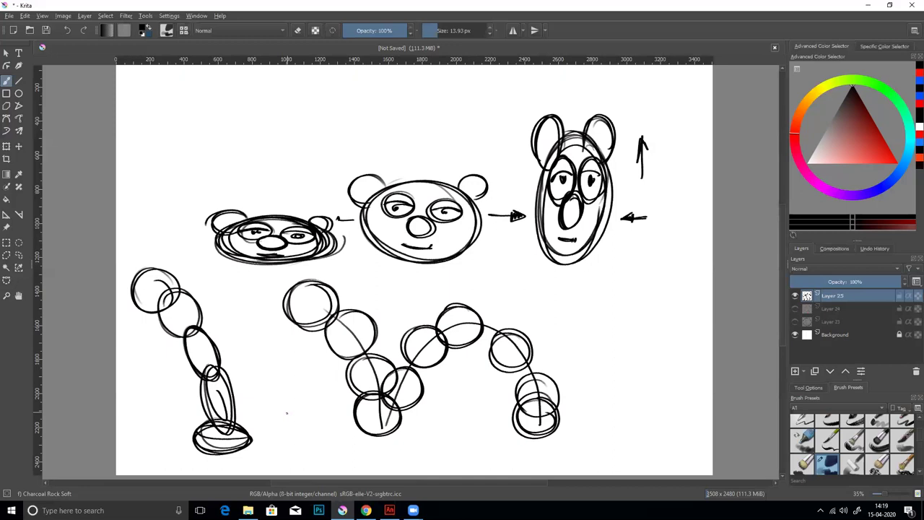
left_click(795, 296)
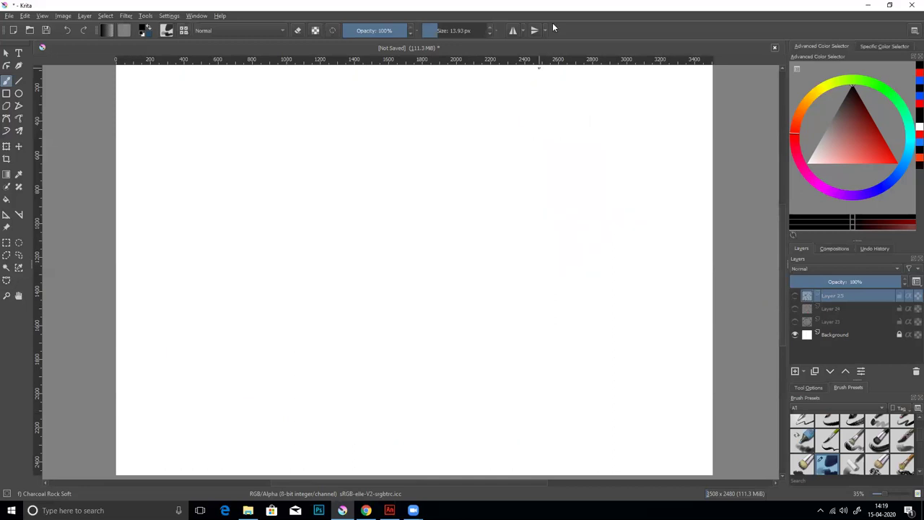